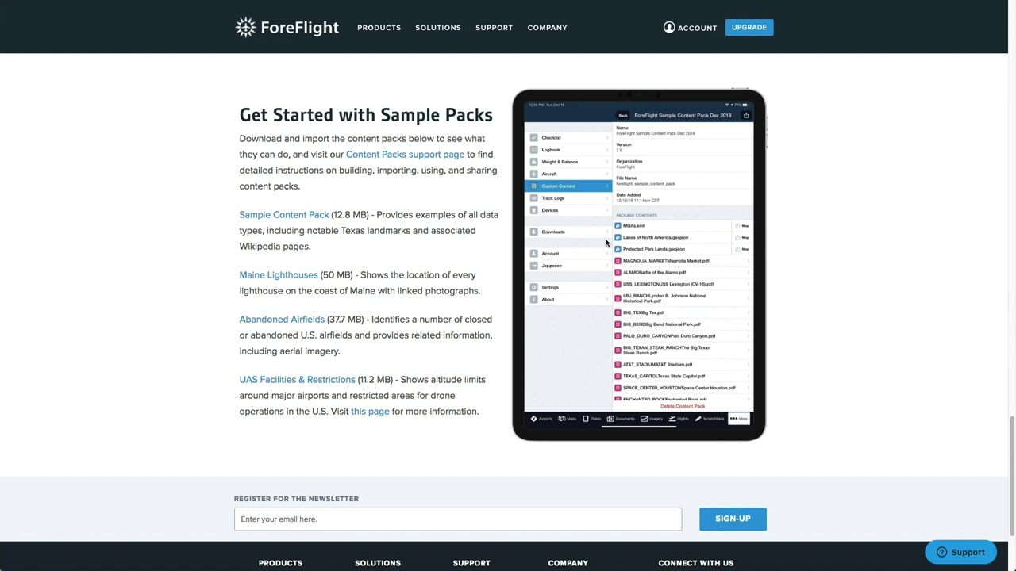
# Download the 12.8 MB ForeFlight Sample Content Pack zip from the Sample Packs page.
pyautogui.click(300, 219)
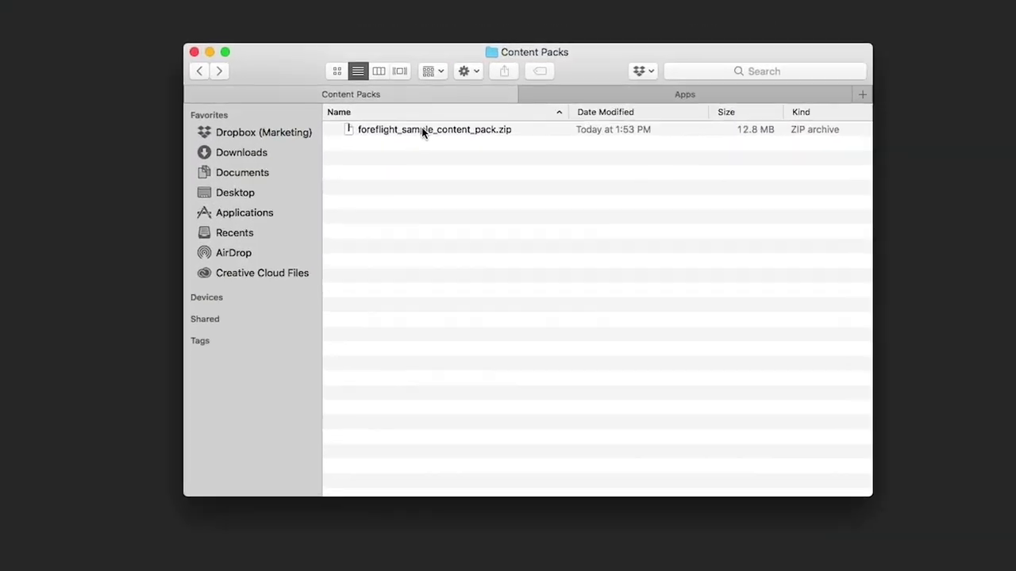
# Extract foreflight_sample_content_pack.zip, open its folder and expand byop to show the four KHOU PDFs.
pyautogui.click(449, 110)
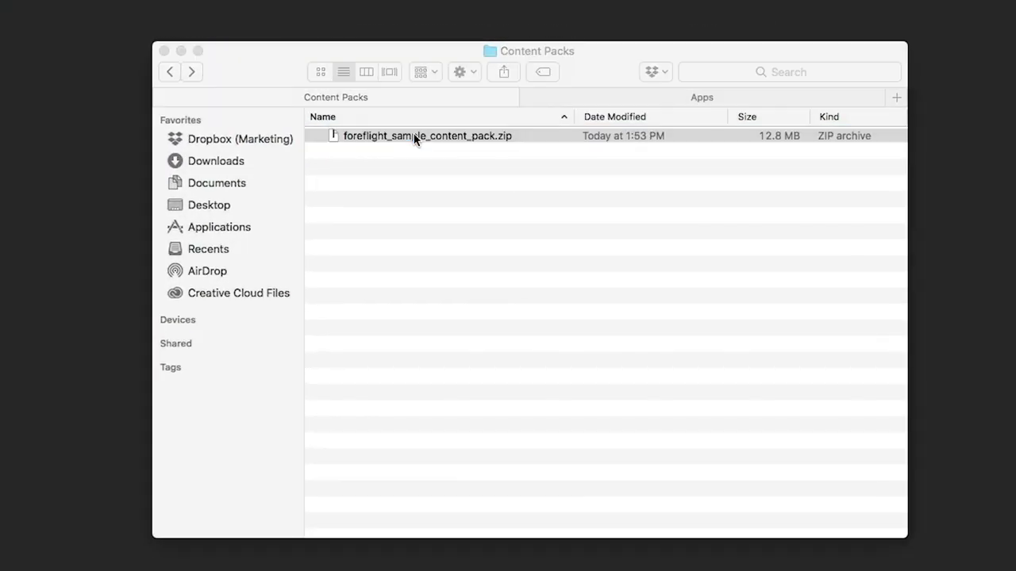
pyautogui.doubleClick(414, 139)
pyautogui.doubleClick(411, 139)
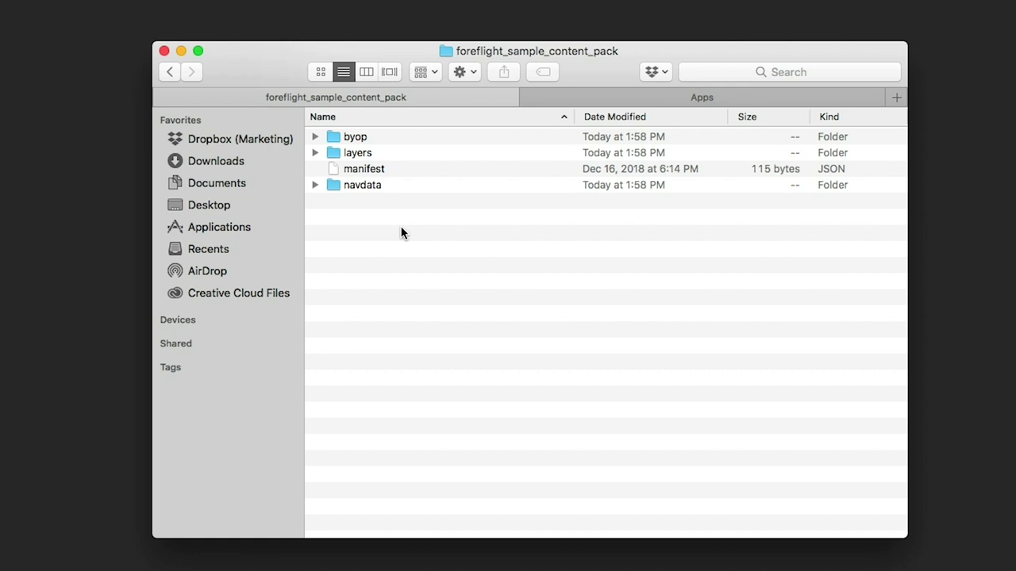
pyautogui.click(316, 136)
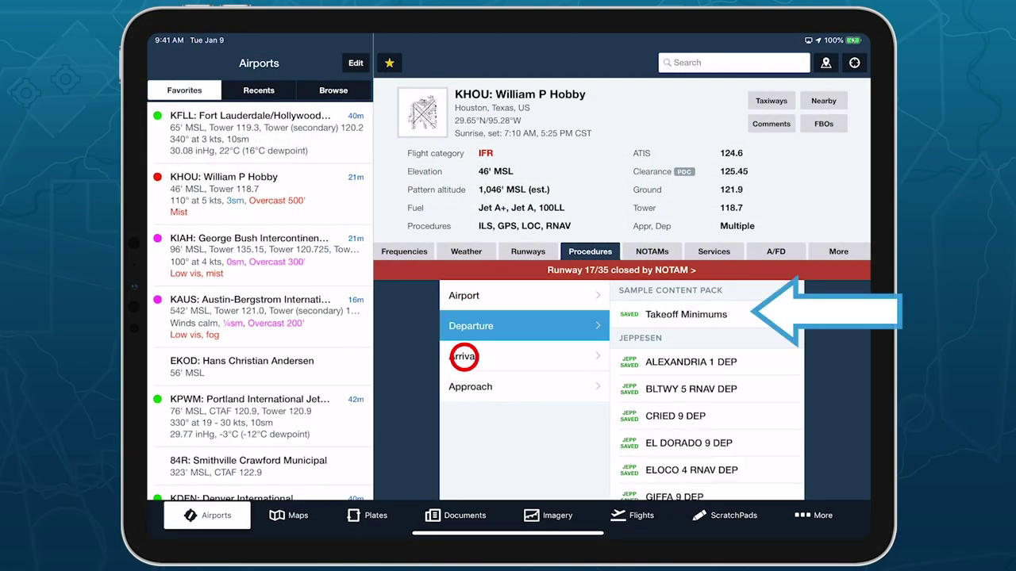
# Check KHOU's arrival and approach entries, choose KHOU in Add Plate, then expand layers in Finder instead of byop.
pyautogui.click(463, 356)
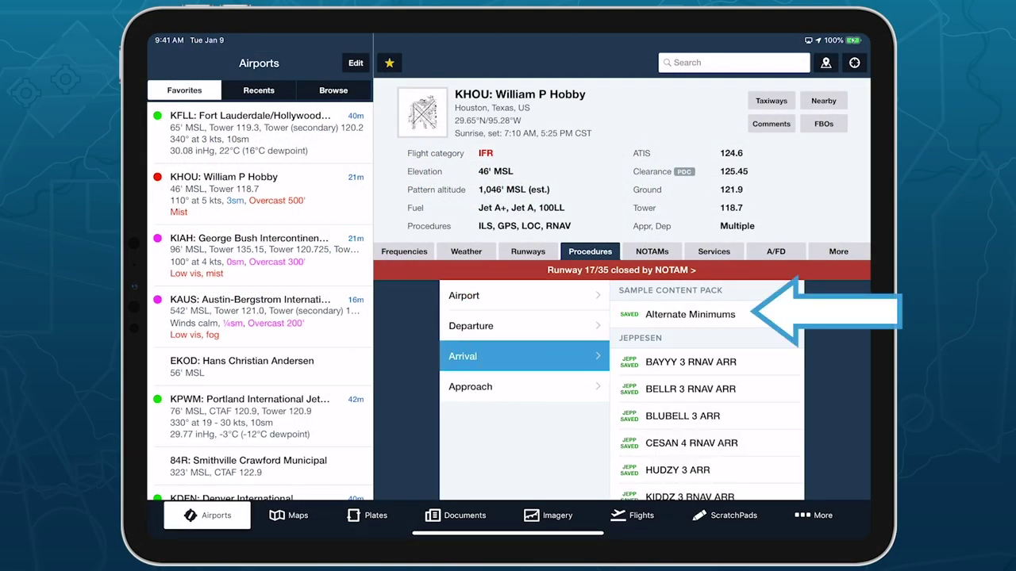
pyautogui.click(466, 387)
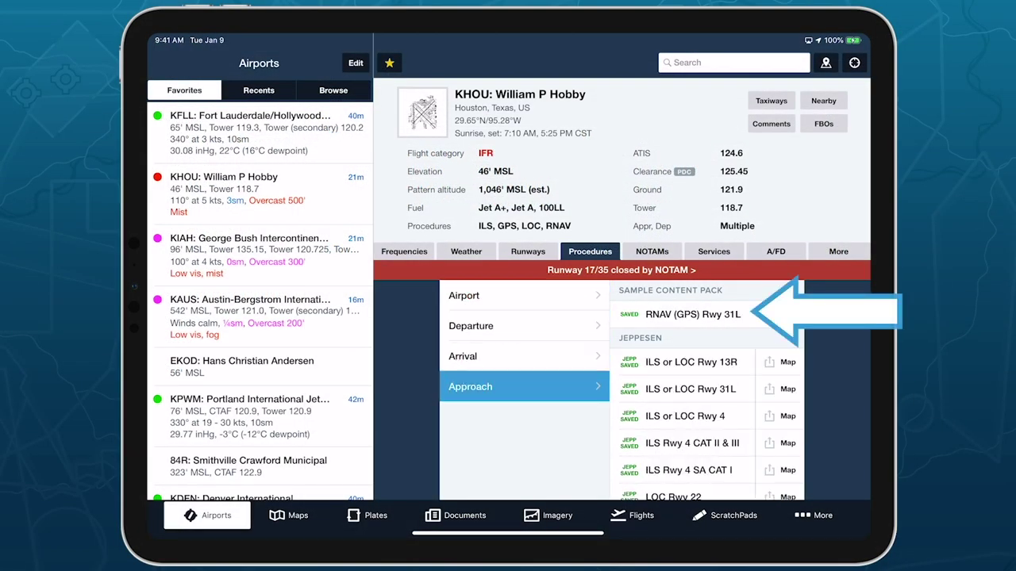
pyautogui.click(369, 515)
pyautogui.click(226, 176)
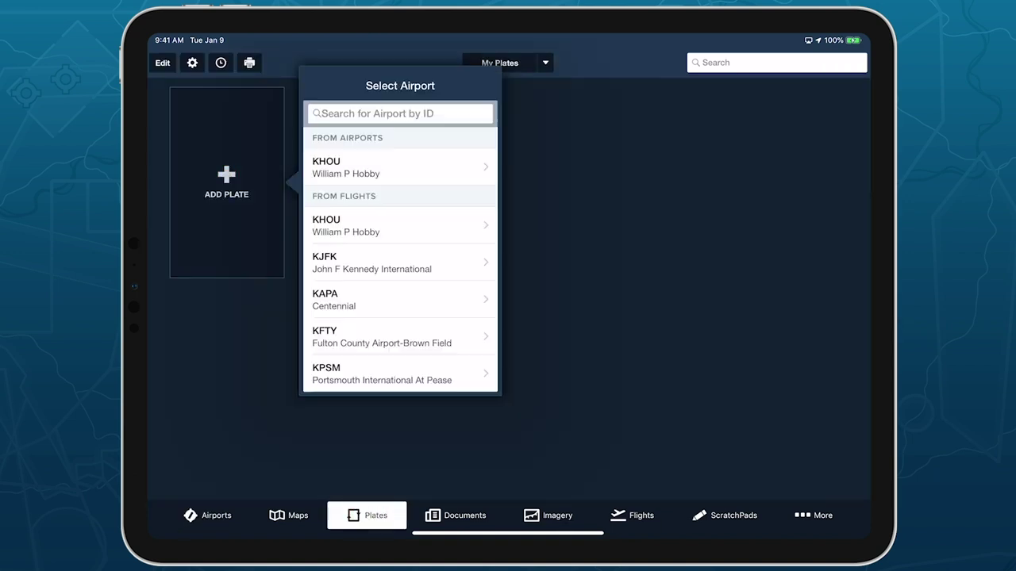
pyautogui.click(326, 165)
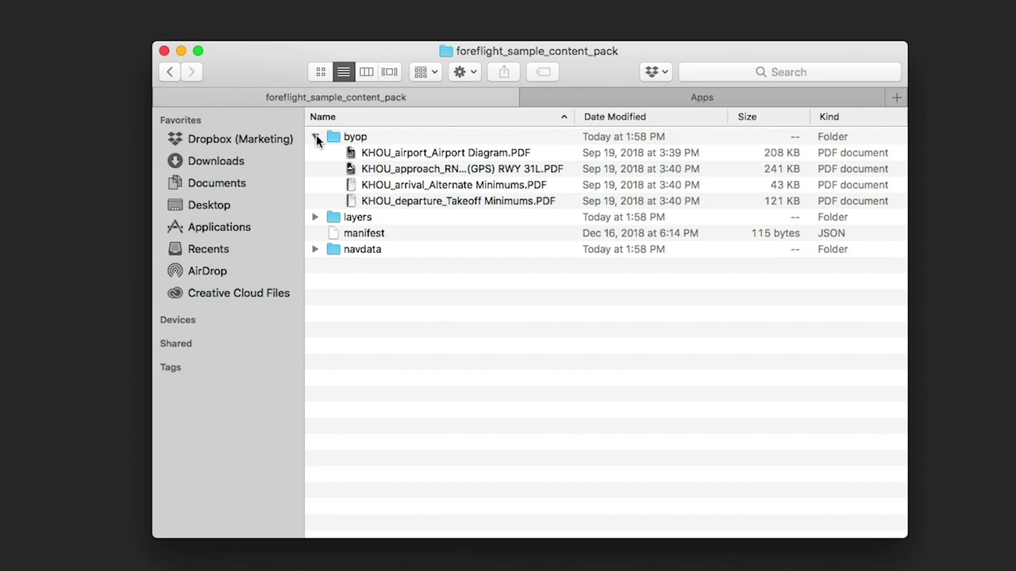
pyautogui.click(316, 136)
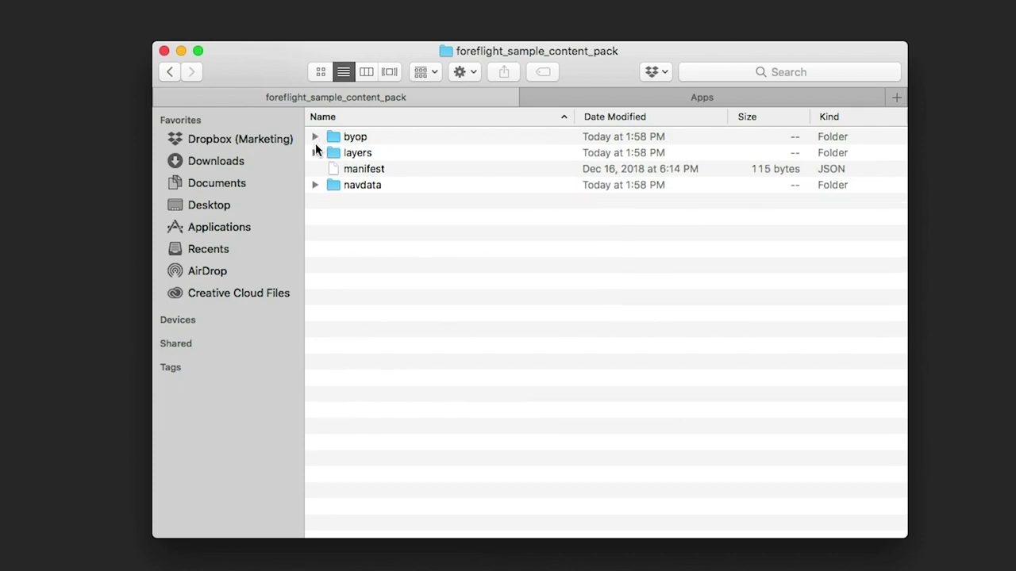
pyautogui.click(315, 153)
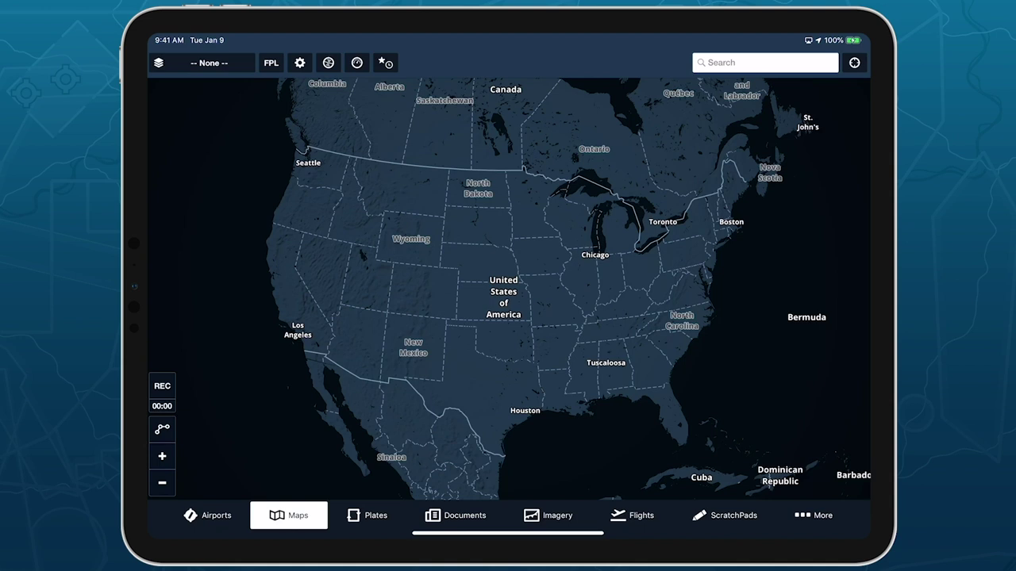
# Overlay the Galveston to Rio Grande chart and the MOAs layer from the map layer list.
pyautogui.click(229, 62)
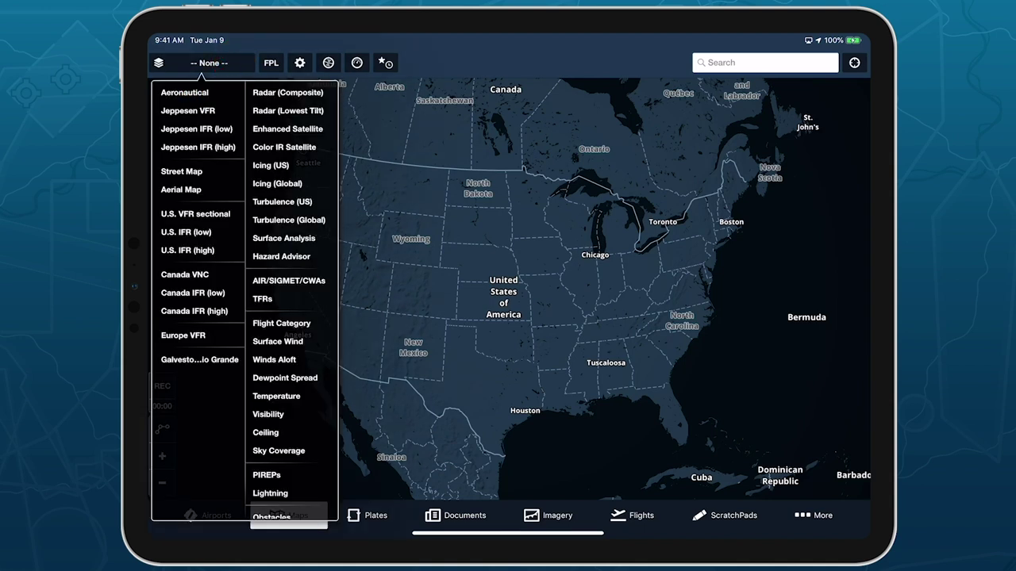
pyautogui.click(181, 359)
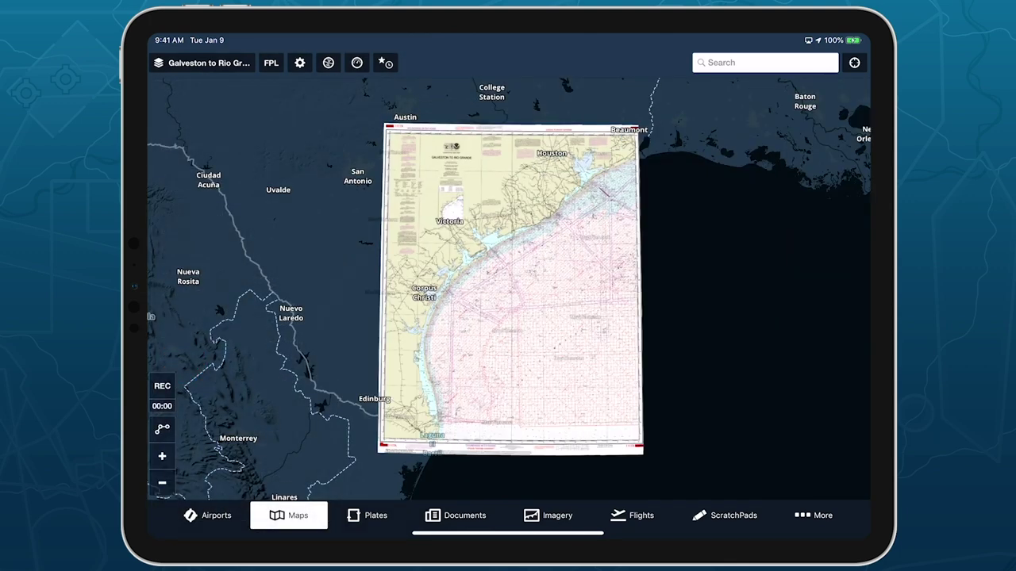
pyautogui.click(229, 63)
pyautogui.scroll(-5, 289, 301)
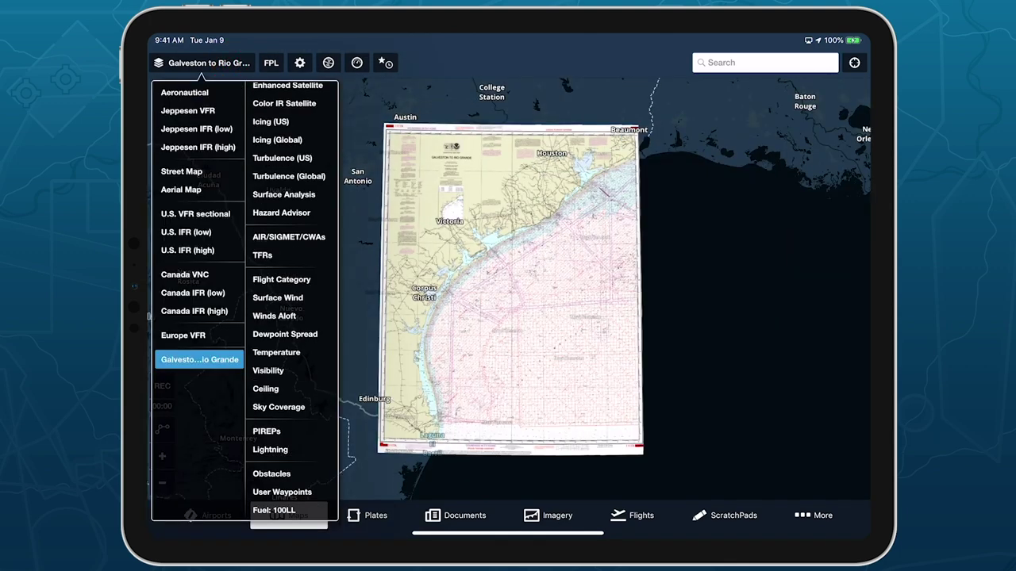
pyautogui.click(264, 469)
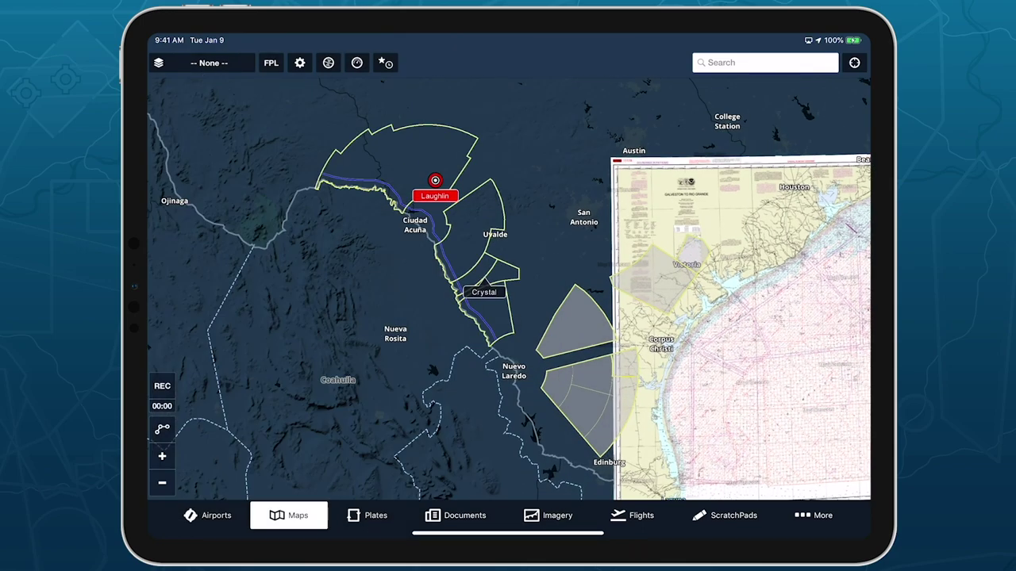
pyautogui.click(233, 64)
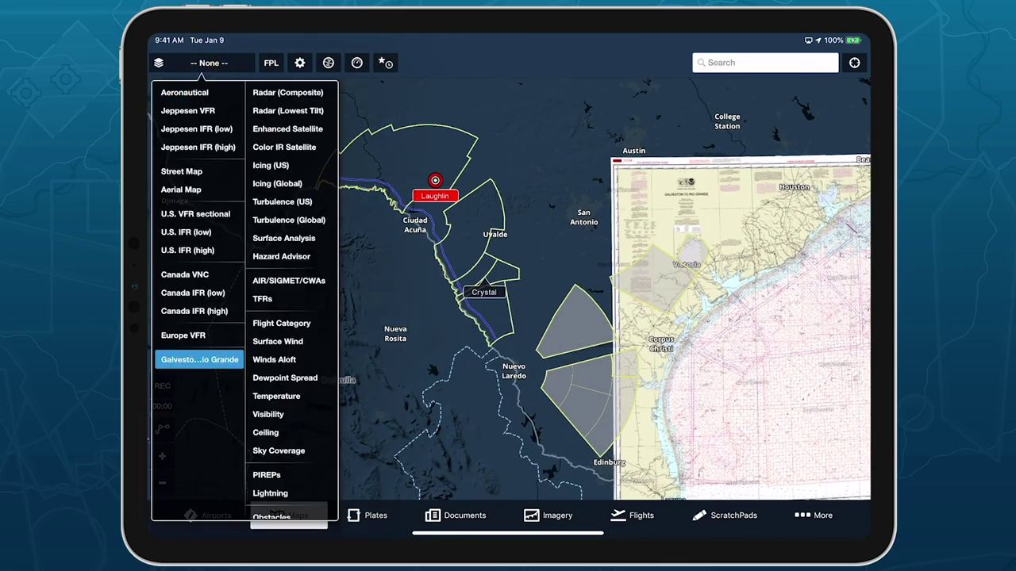
pyautogui.scroll(-5, 288, 302)
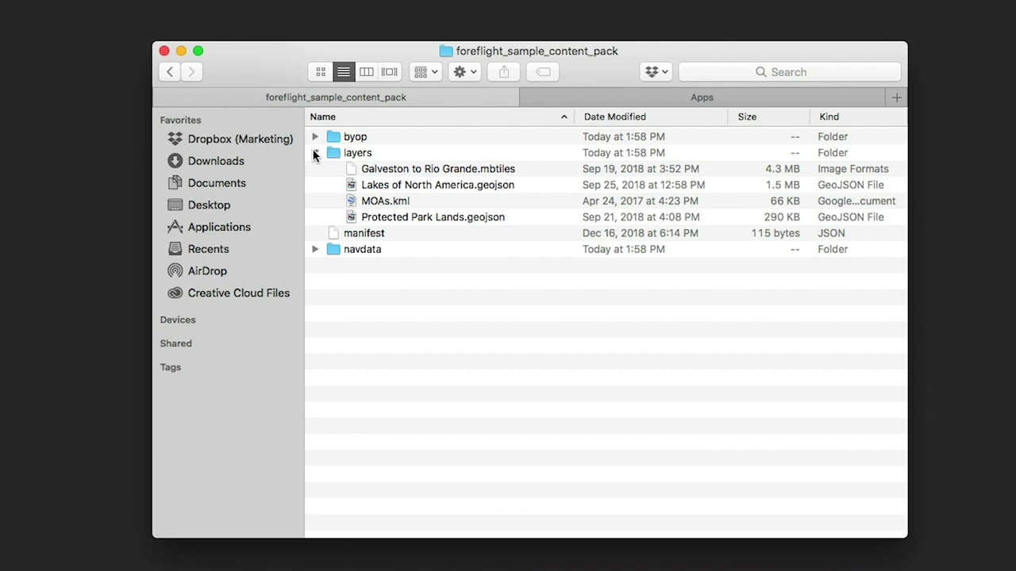
# Collapse layers in Finder and expand navdata to show its waypoint KML and landmark PDFs.
pyautogui.click(315, 153)
pyautogui.click(314, 184)
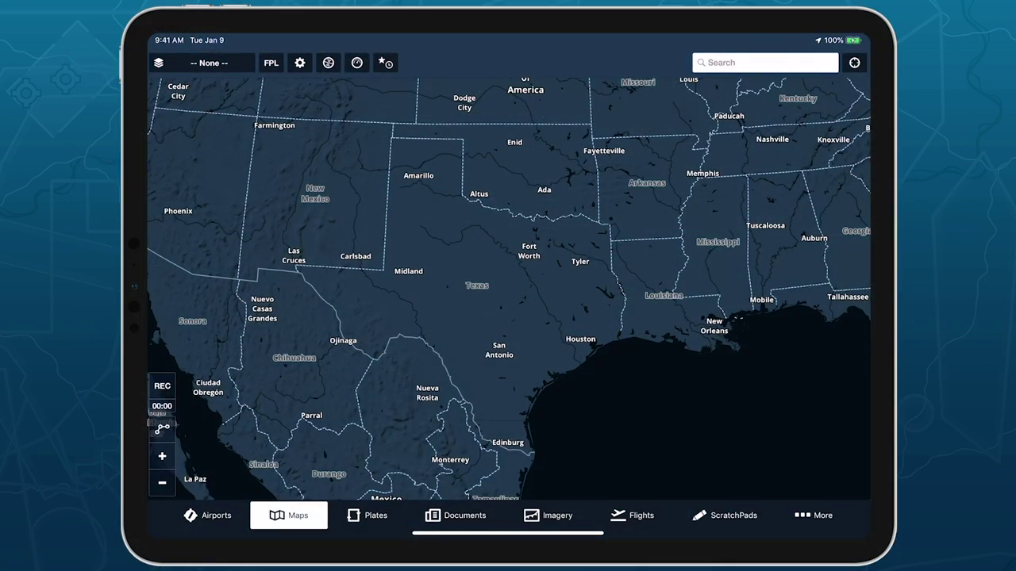
# Turn on the Texas Landmarks waypoint layer on the map.
pyautogui.click(208, 63)
pyautogui.scroll(-5, 290, 317)
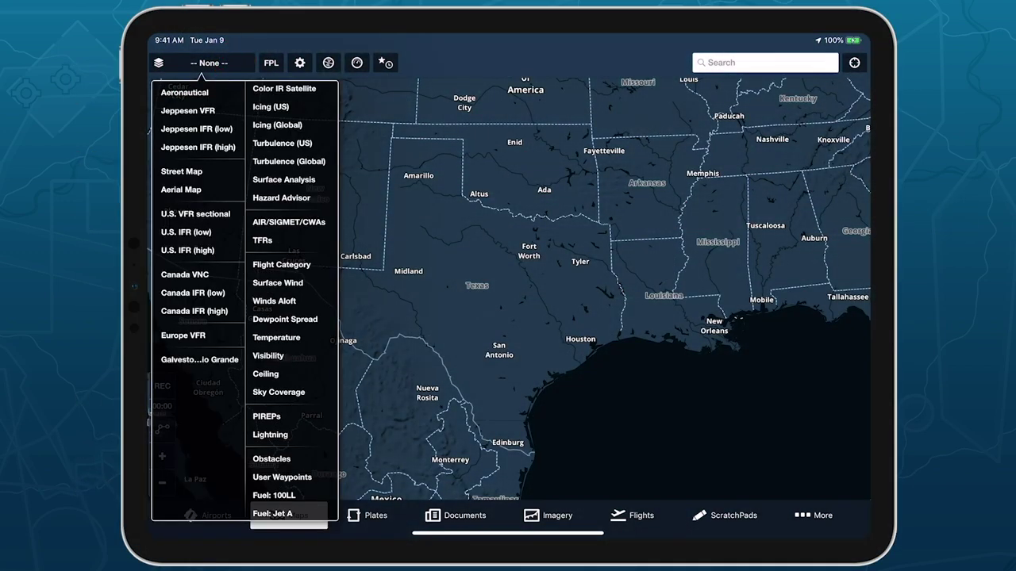
pyautogui.click(293, 512)
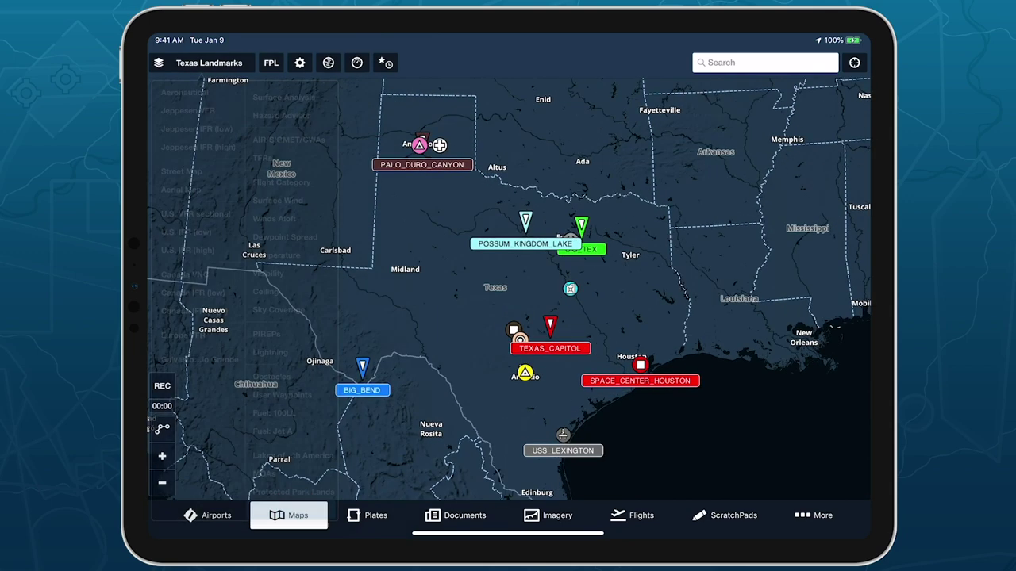
pyautogui.scroll(5, 566, 382)
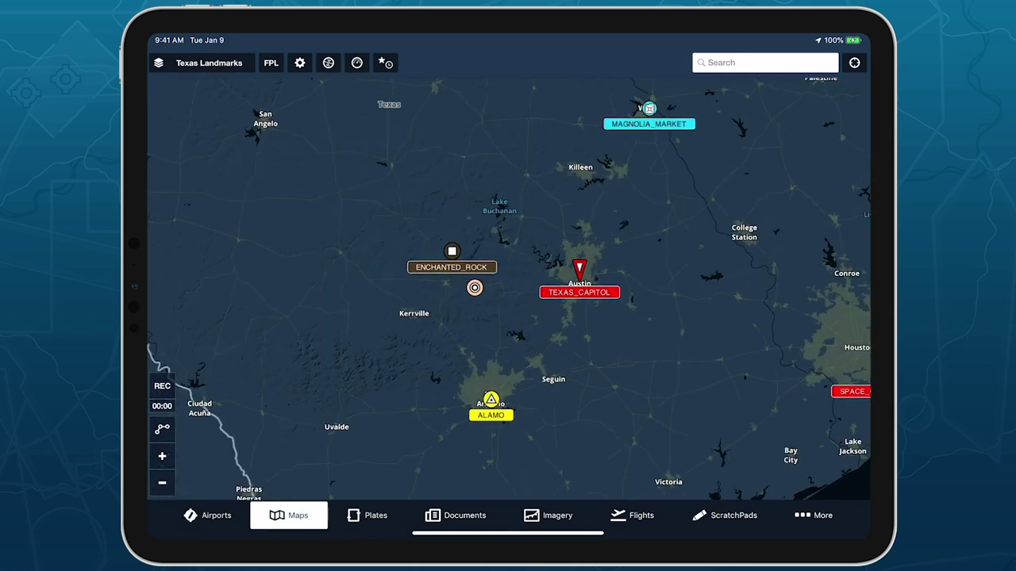
# Open the Texas State Capitol PDF linked to the TEXAS_CAPITOL waypoint, then close it.
pyautogui.click(579, 280)
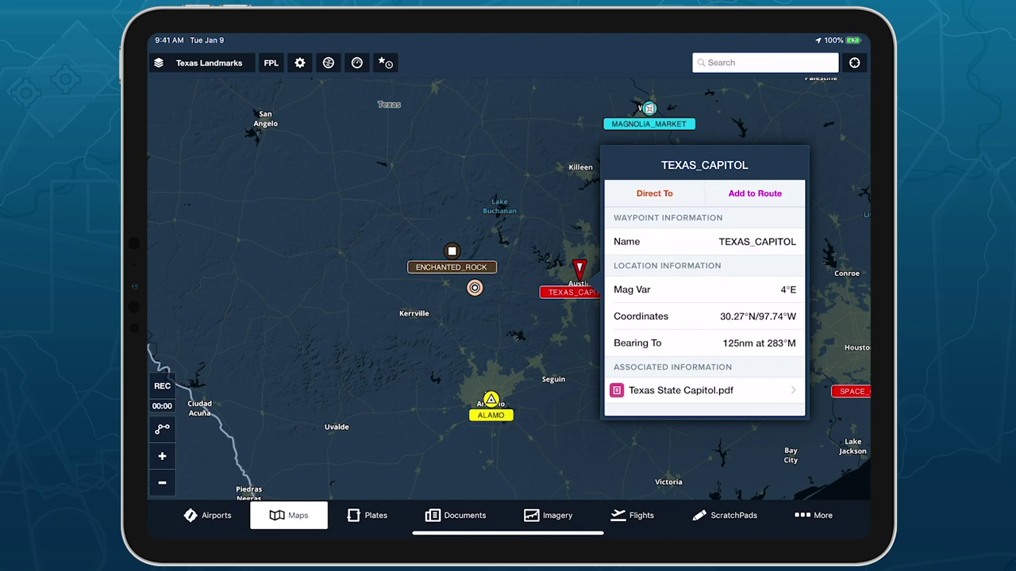
pyautogui.click(669, 391)
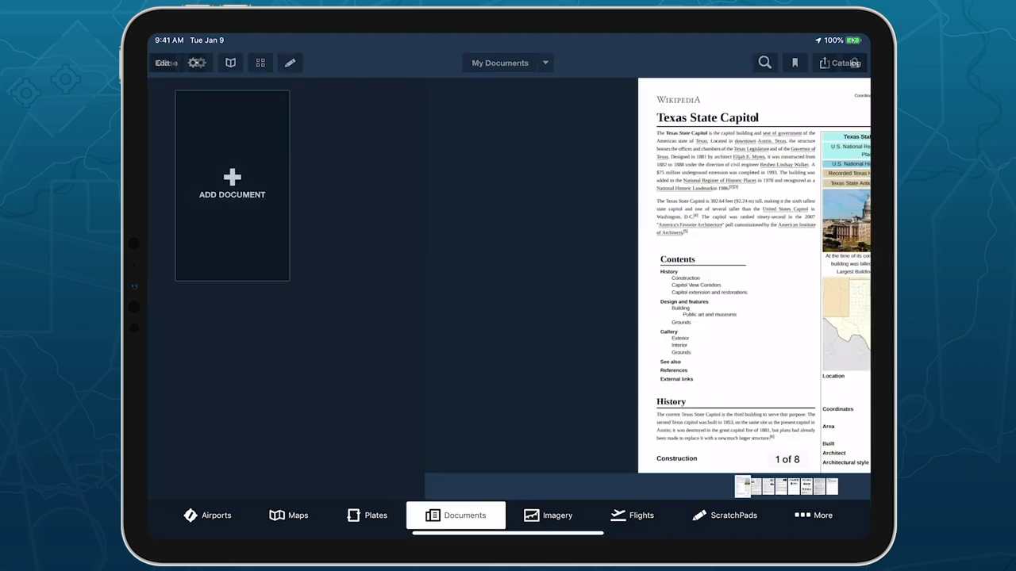
pyautogui.scroll(-5, 507, 278)
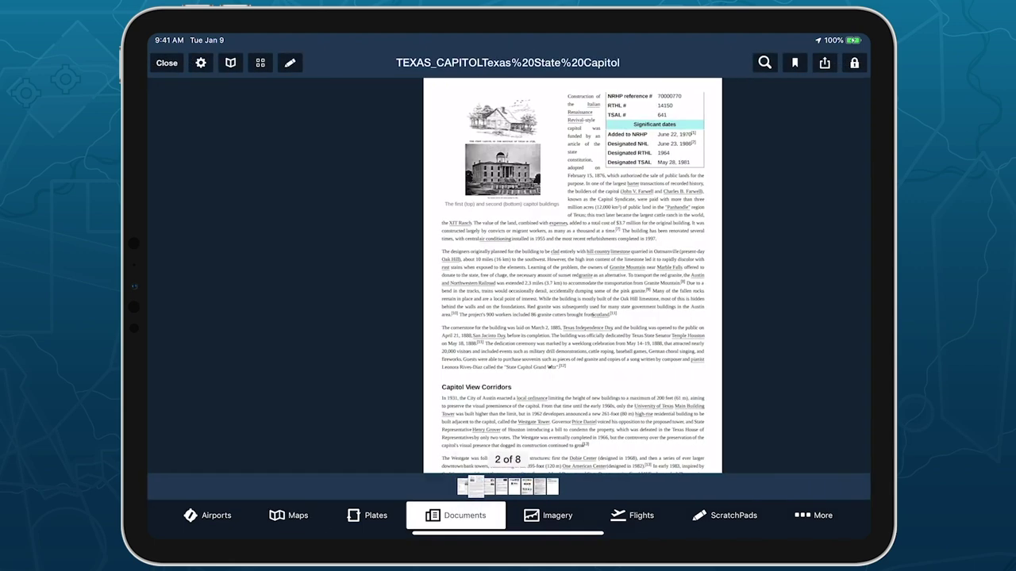
pyautogui.click(167, 62)
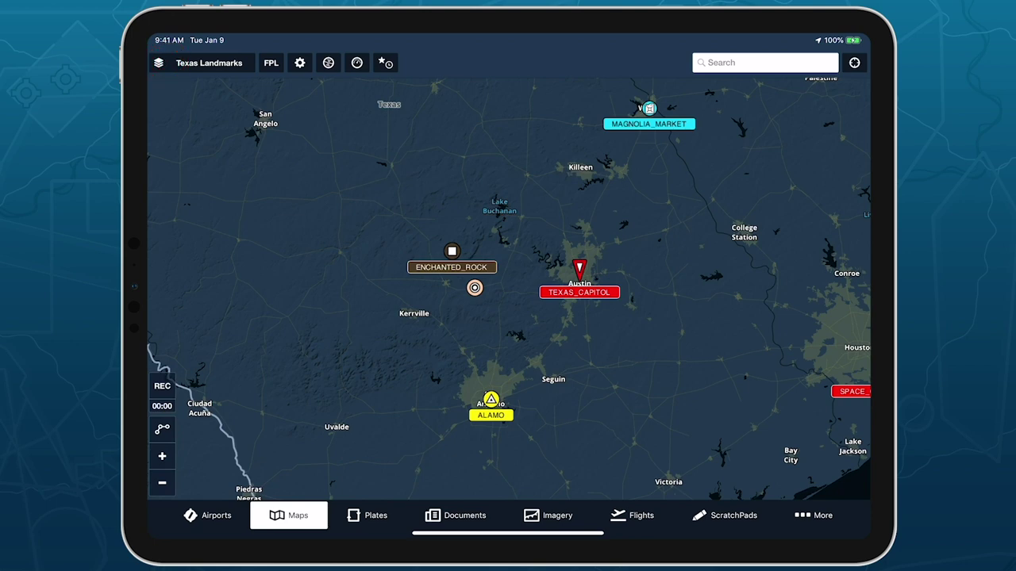
# Search 'CAPITOL' to jump to the TEXAS_CAPITOL waypoint, then collapse navdata in Finder.
pyautogui.click(721, 62)
pyautogui.write('CA')
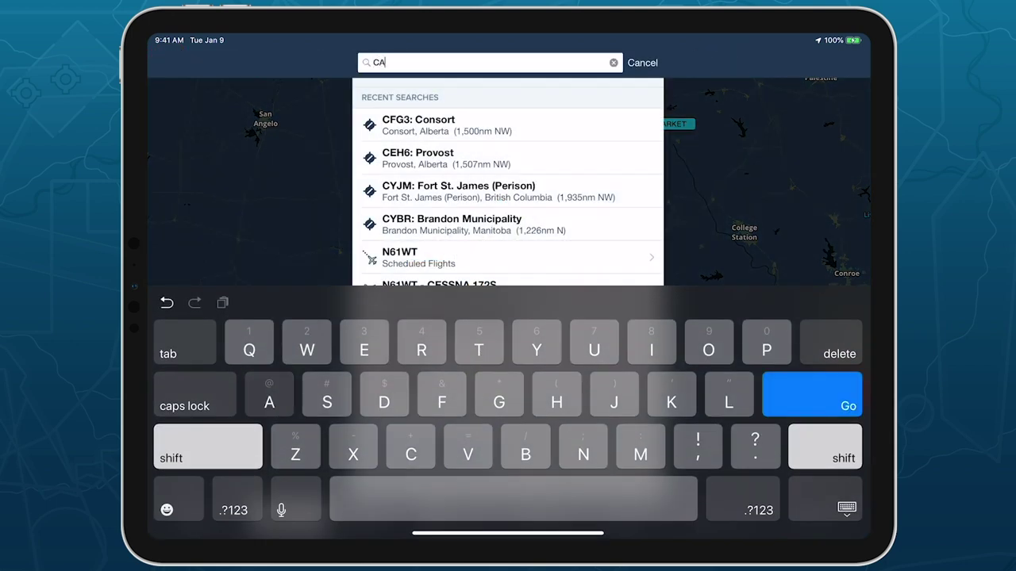
pyautogui.write('PITOL')
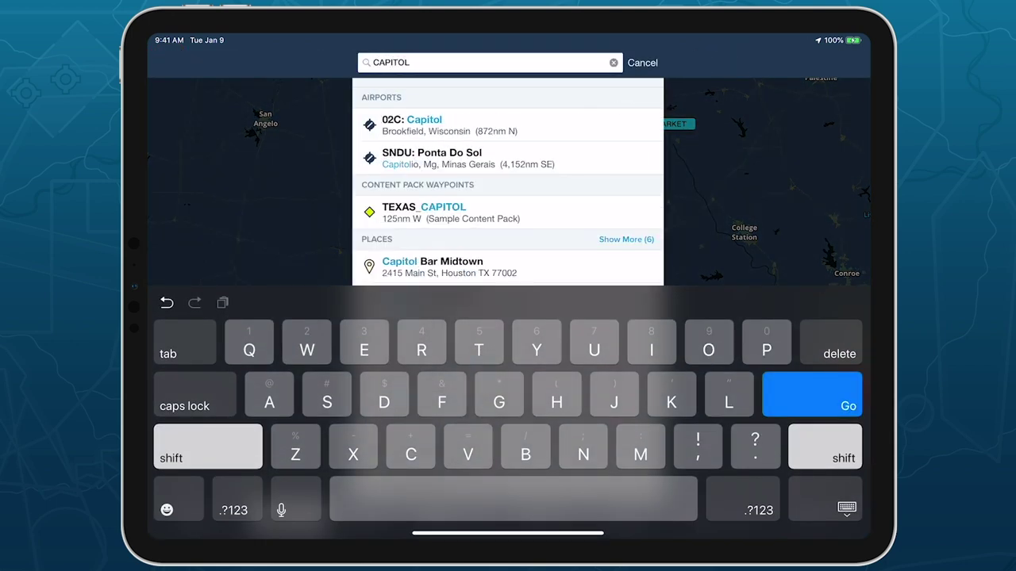
pyautogui.click(440, 210)
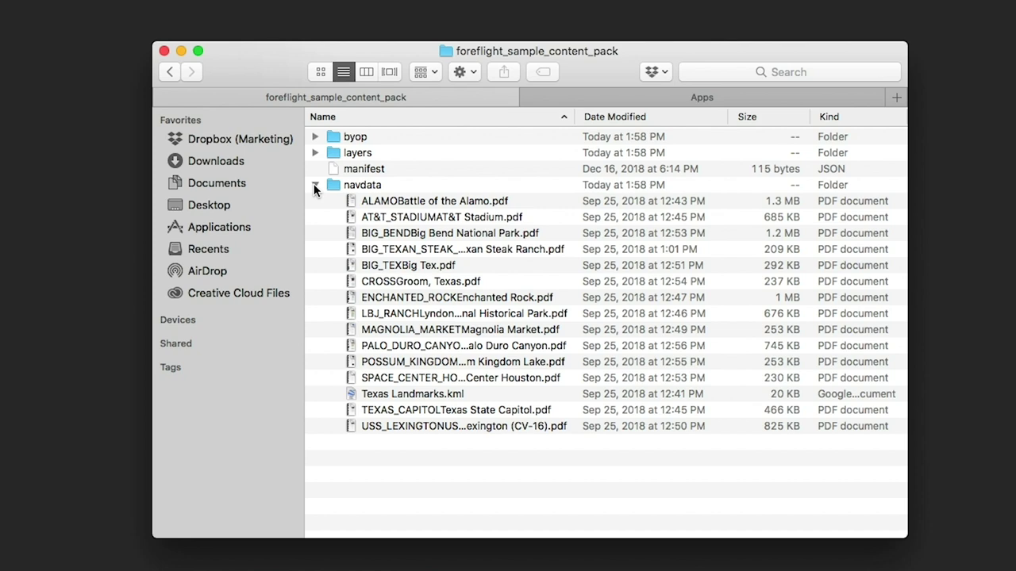
pyautogui.click(315, 185)
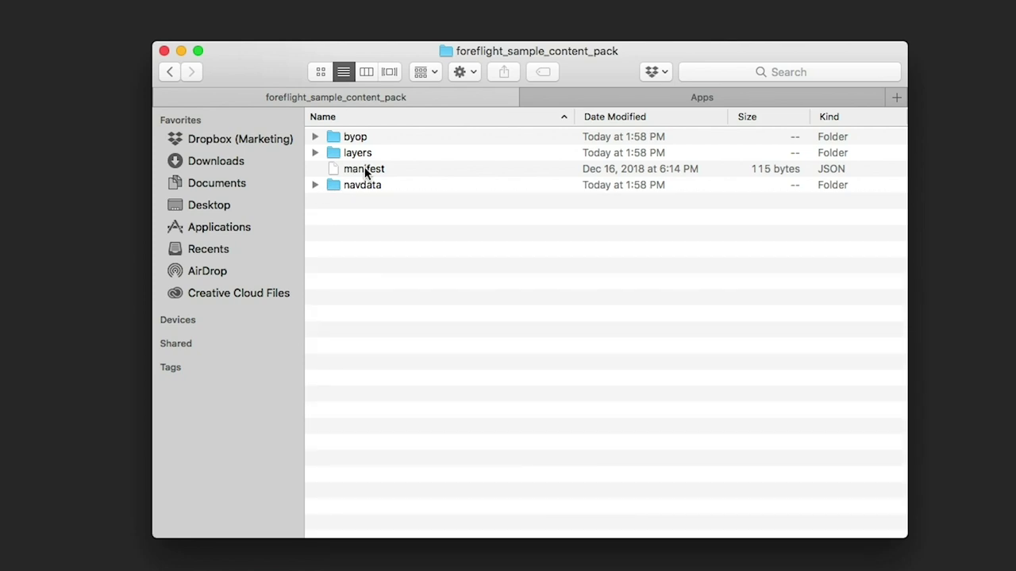
# Select the manifest in Finder, then view the Sample Content Pack's package contents and return to Custom Content.
pyautogui.click(364, 169)
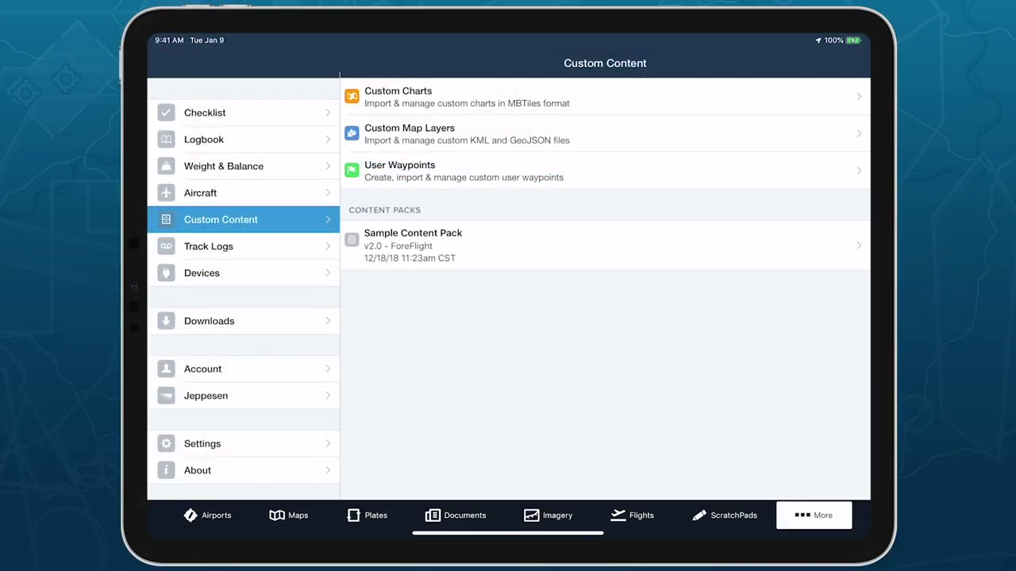
pyautogui.click(375, 248)
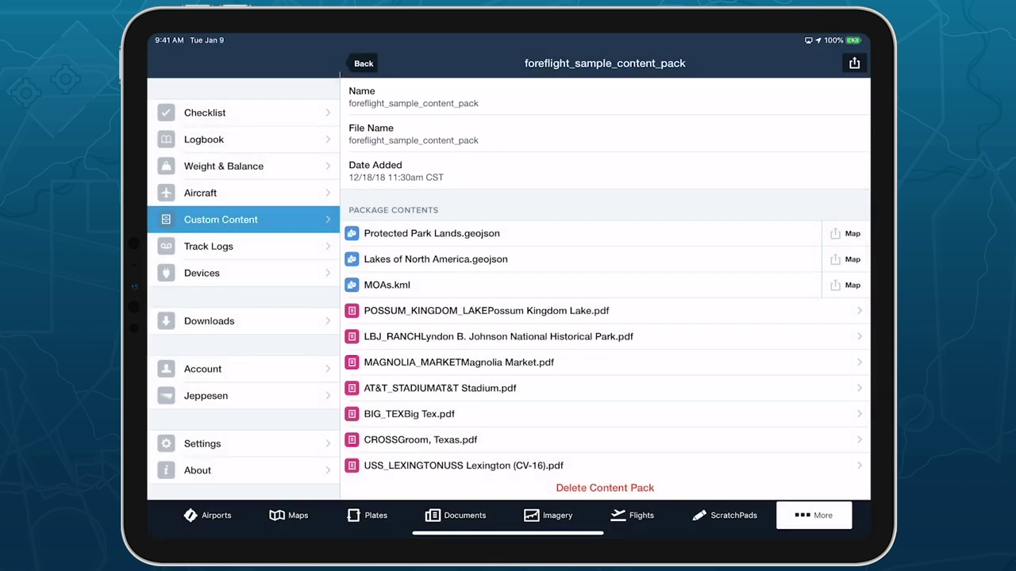
pyautogui.click(363, 63)
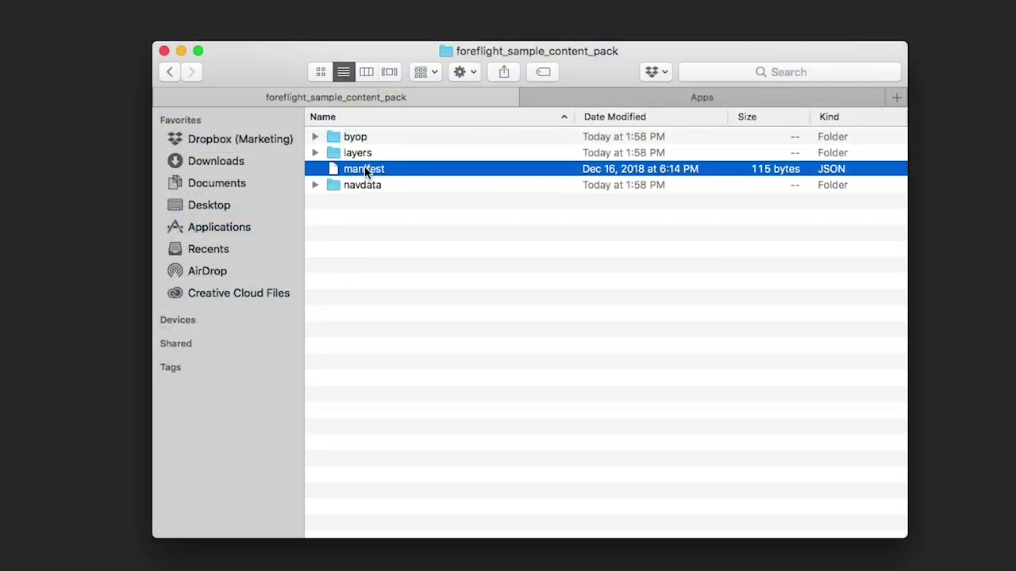
# Read the manifest in TextEdit (version 2.0, organization ForeFlight), then go up to the Content Packs folder.
pyautogui.rightClick(364, 166)
pyautogui.moveTo(476, 192)
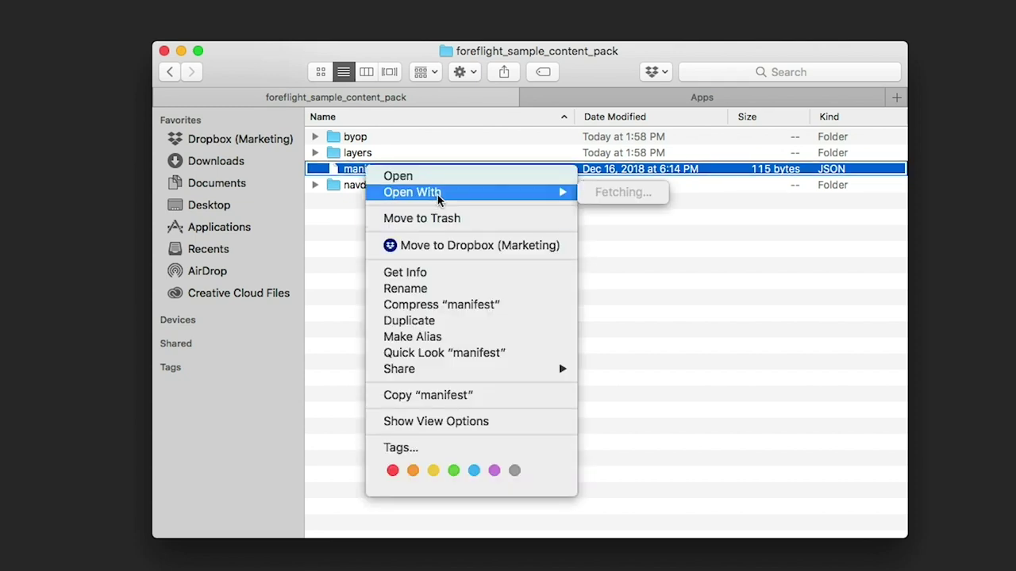
pyautogui.click(634, 273)
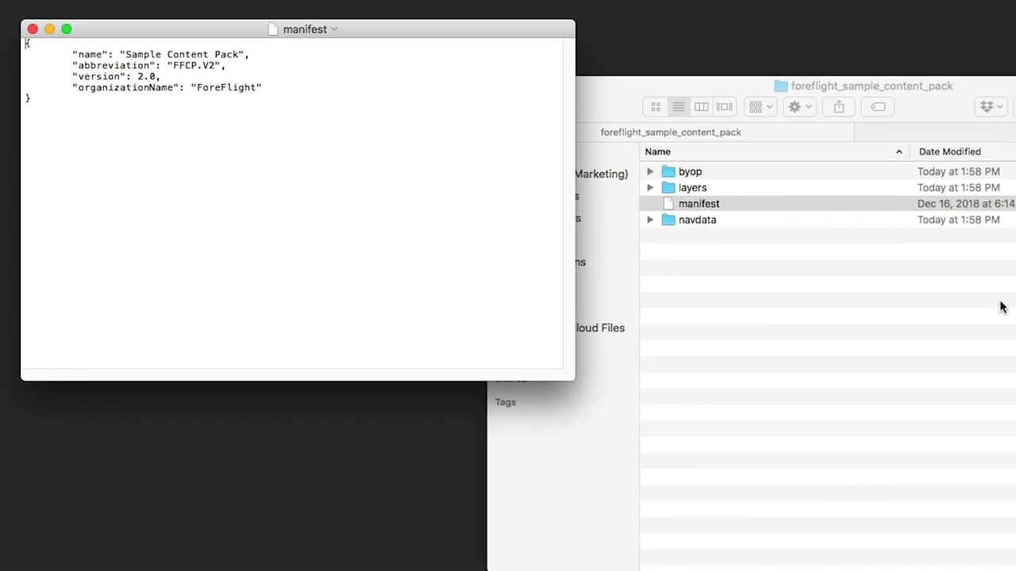
pyautogui.click(417, 163)
pyautogui.click(33, 28)
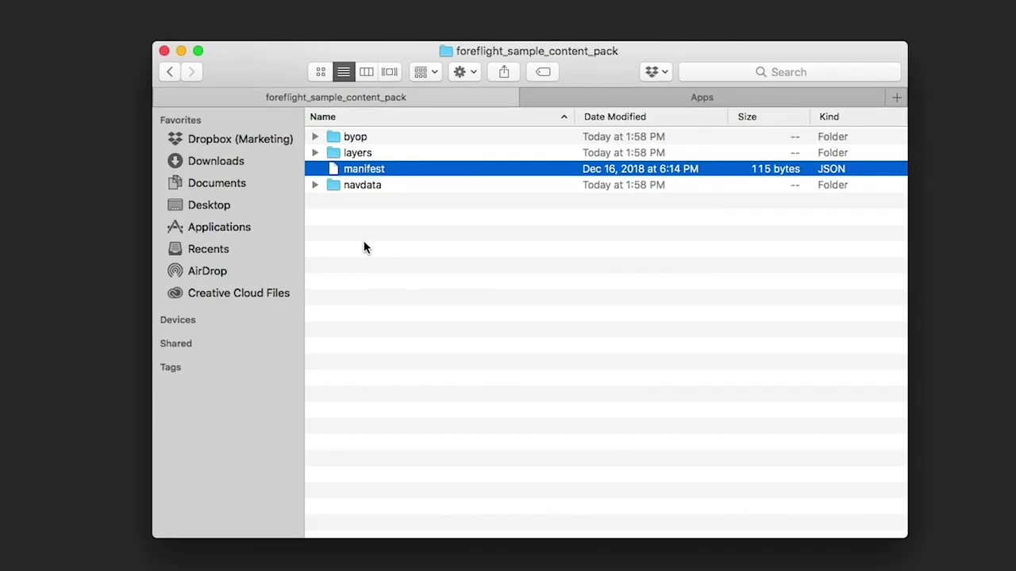
pyautogui.press('super+bracketleft')
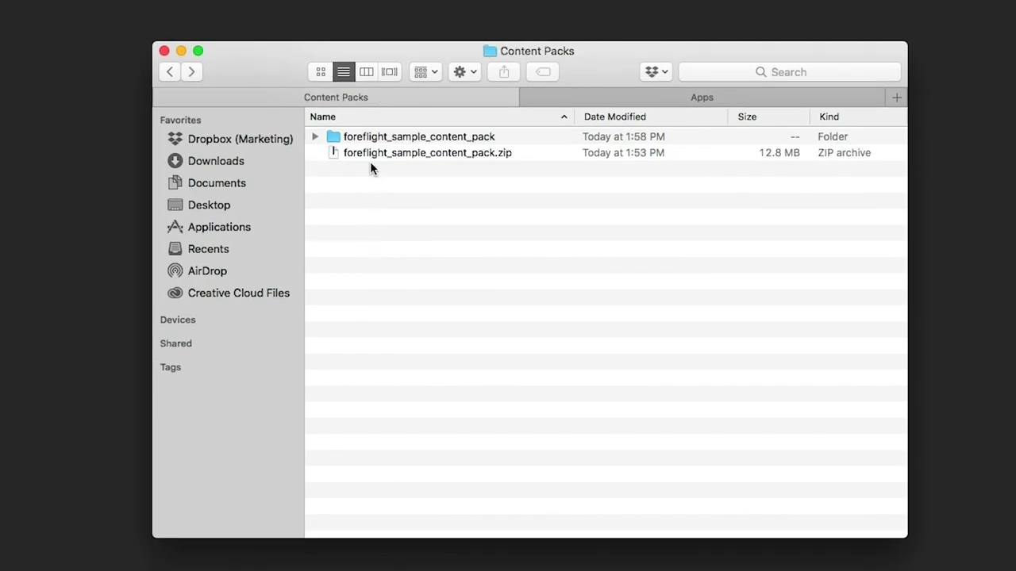
# Create a new folder named contentpack inside Dropbox's Apps > ForeFlight folder.
pyautogui.click(368, 152)
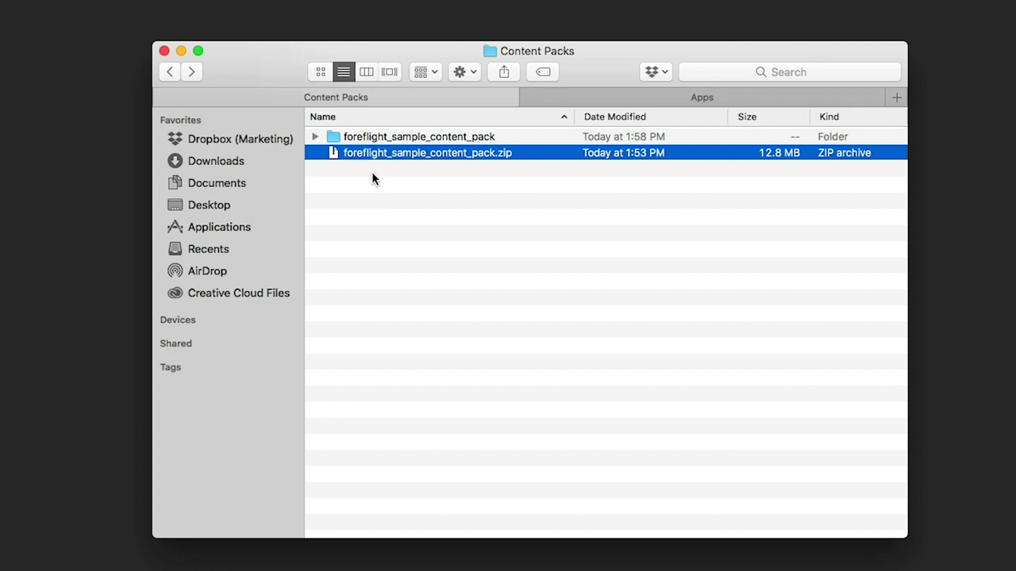
pyautogui.rightClick(368, 153)
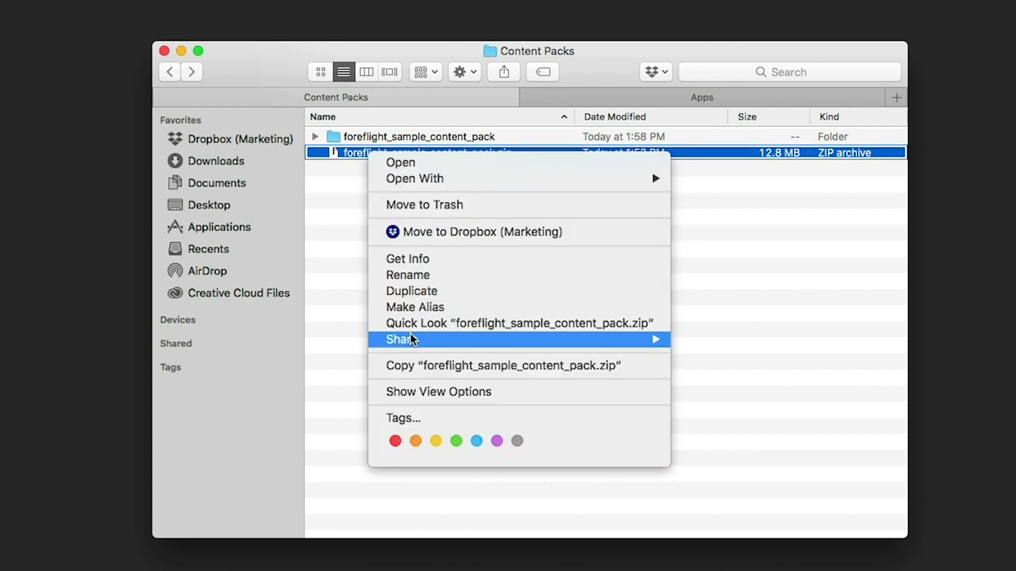
pyautogui.moveTo(411, 340)
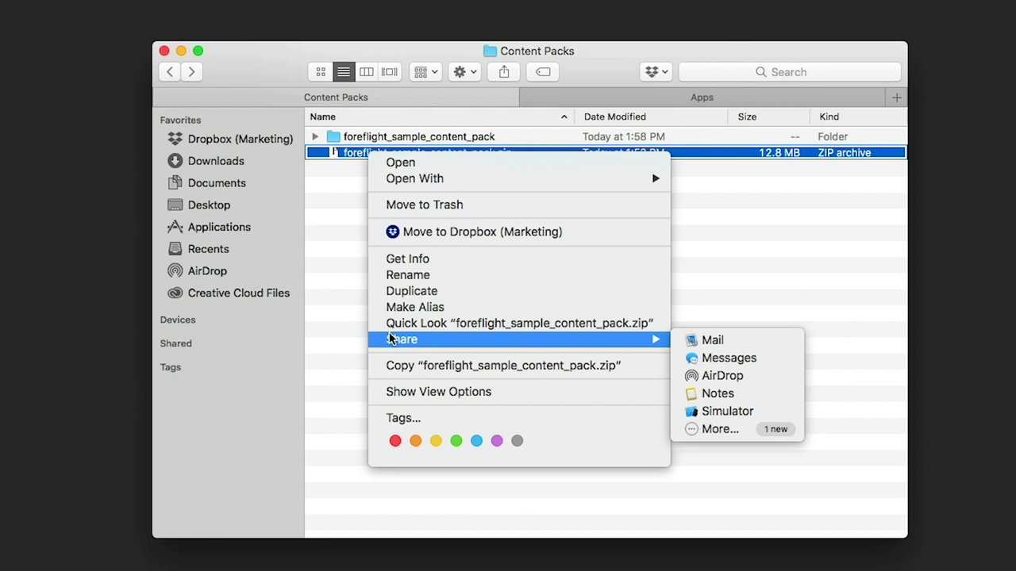
pyautogui.click(350, 294)
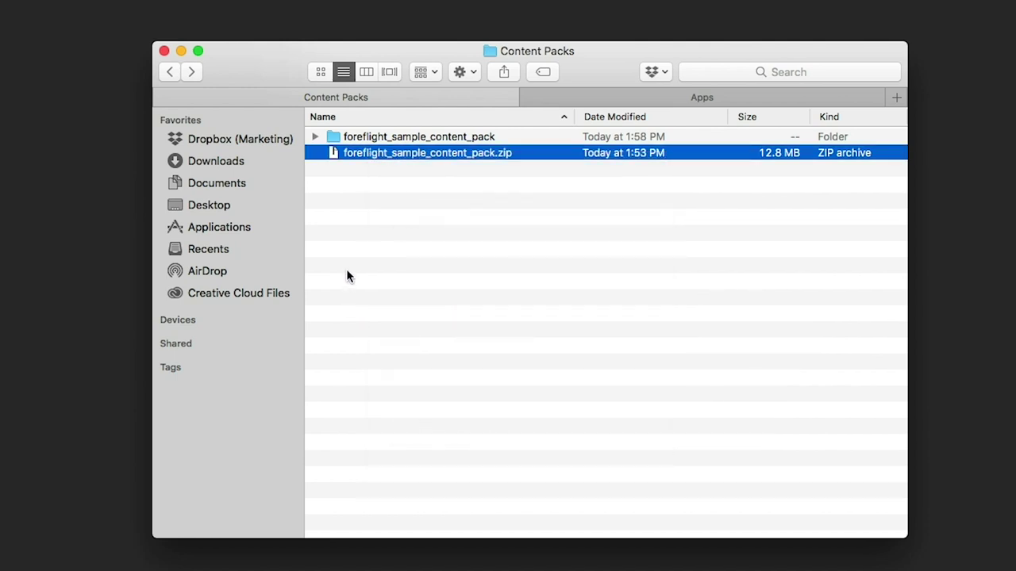
pyautogui.click(692, 93)
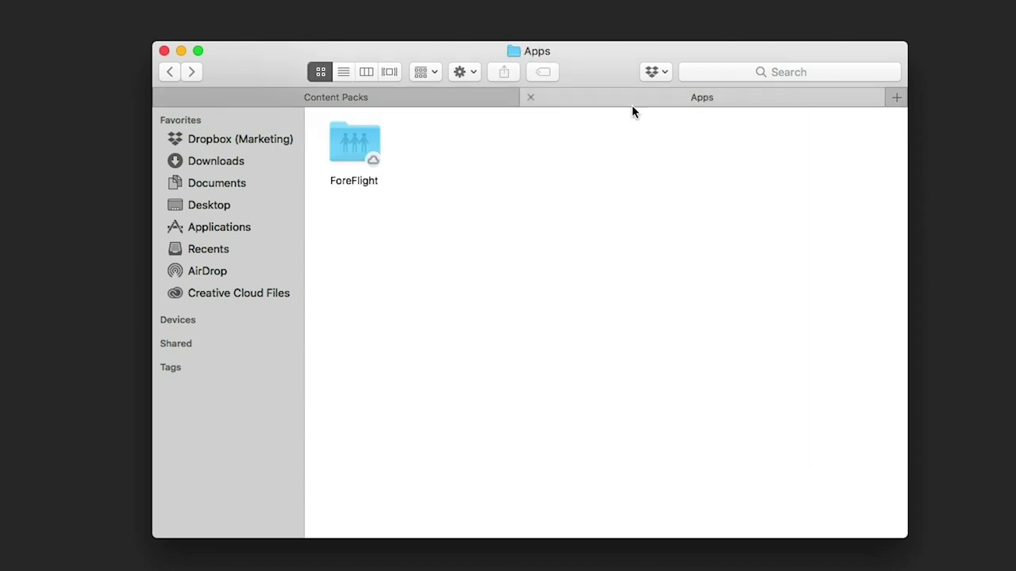
pyautogui.doubleClick(347, 138)
pyautogui.rightClick(391, 143)
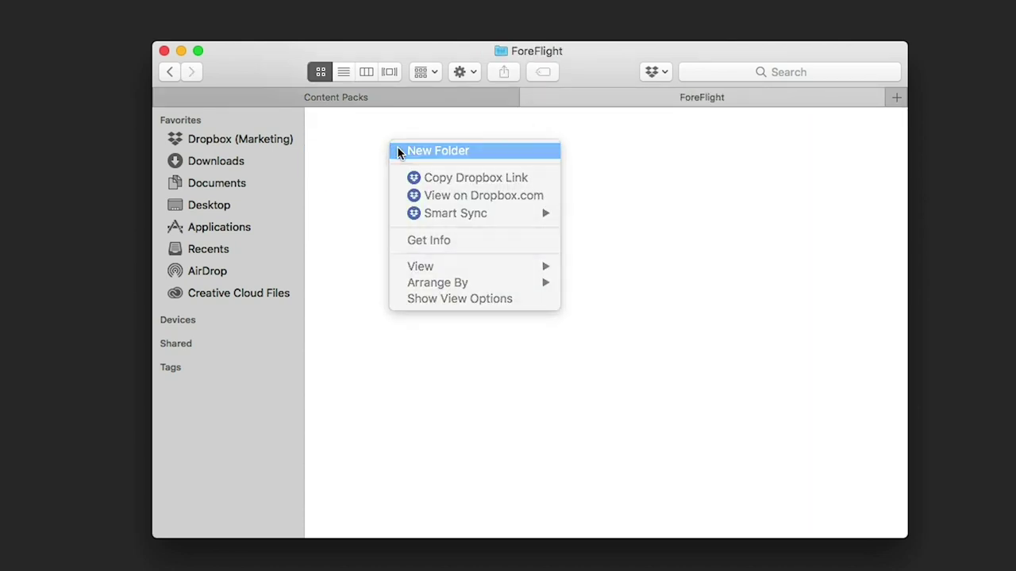
pyautogui.click(398, 152)
pyautogui.write('contentpack')
pyautogui.press('Return')
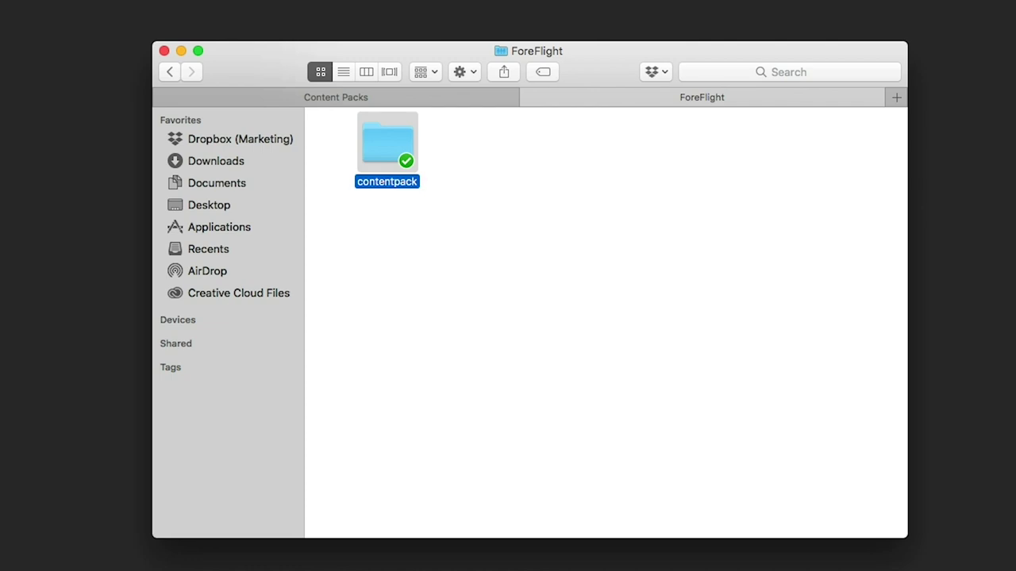
pyautogui.doubleClick(391, 151)
# Move foreflight_sample_content_pack.zip from Content Packs into the contentpack folder.
pyautogui.click(390, 101)
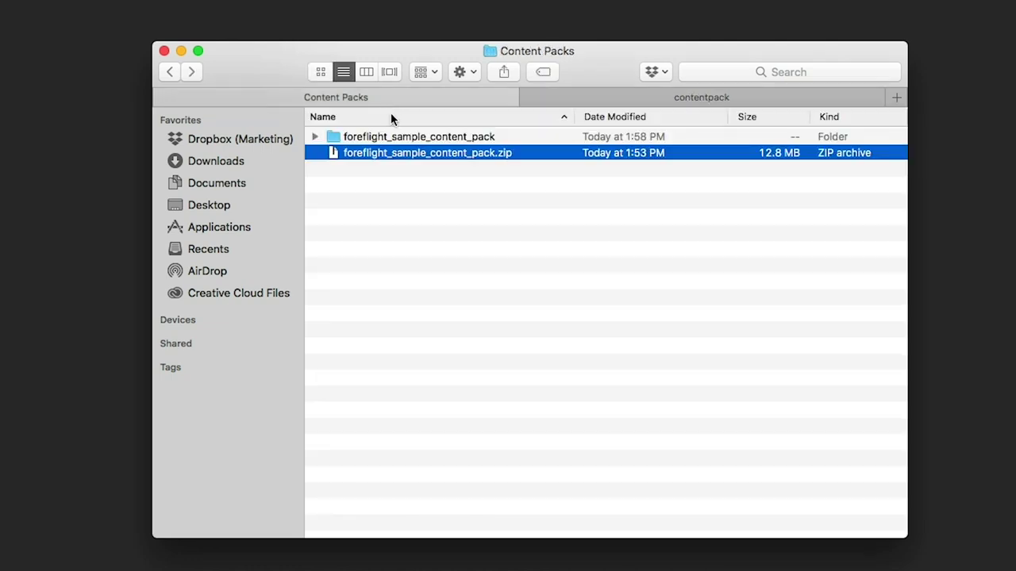
pyautogui.moveTo(394, 151); pyautogui.dragTo(670, 97)
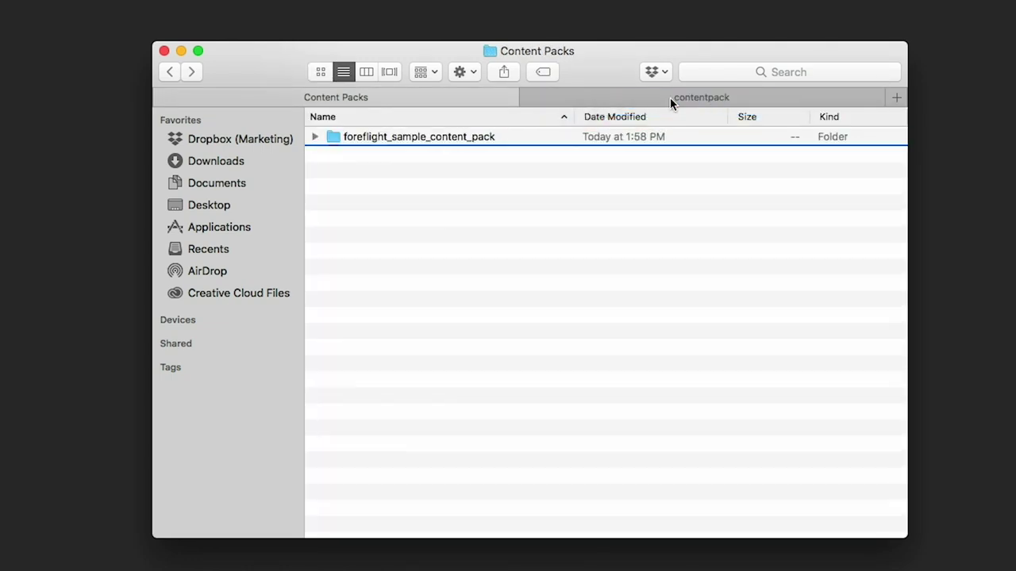
pyautogui.click(670, 97)
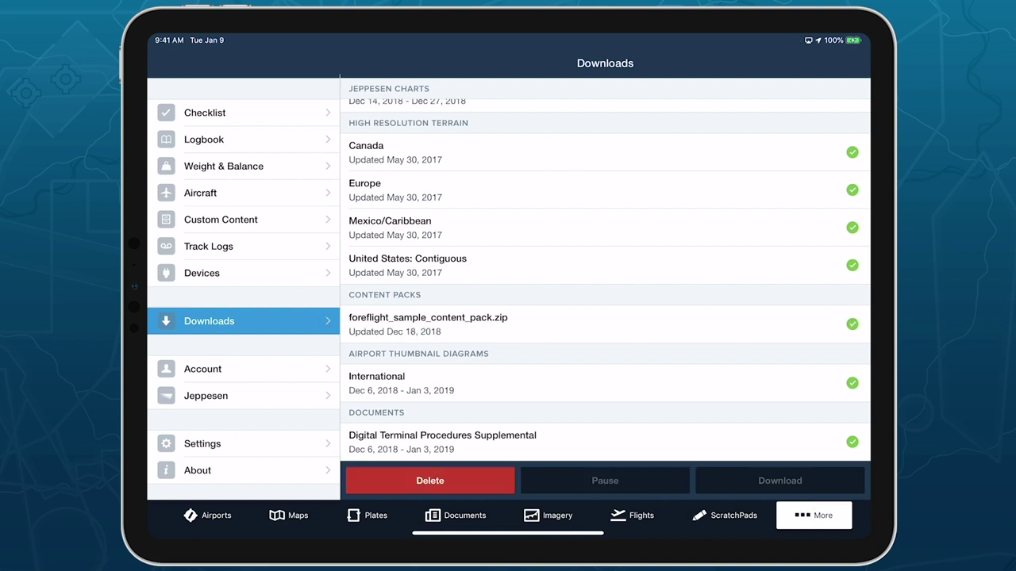
# View and close the pack's Texas State Capitol PDF, then map the Protected Park Lands.geojson layer.
pyautogui.click(227, 219)
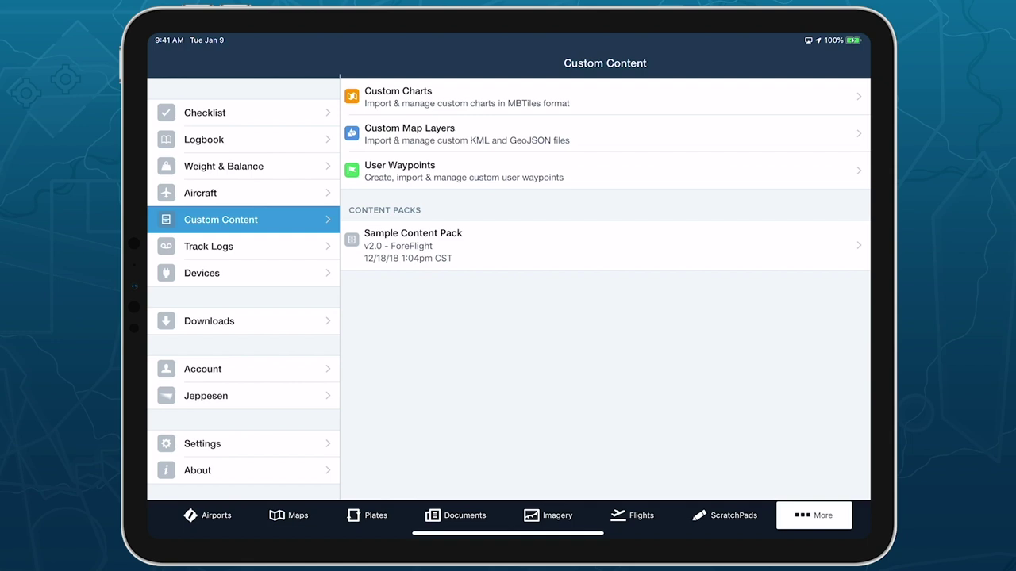
pyautogui.click(373, 246)
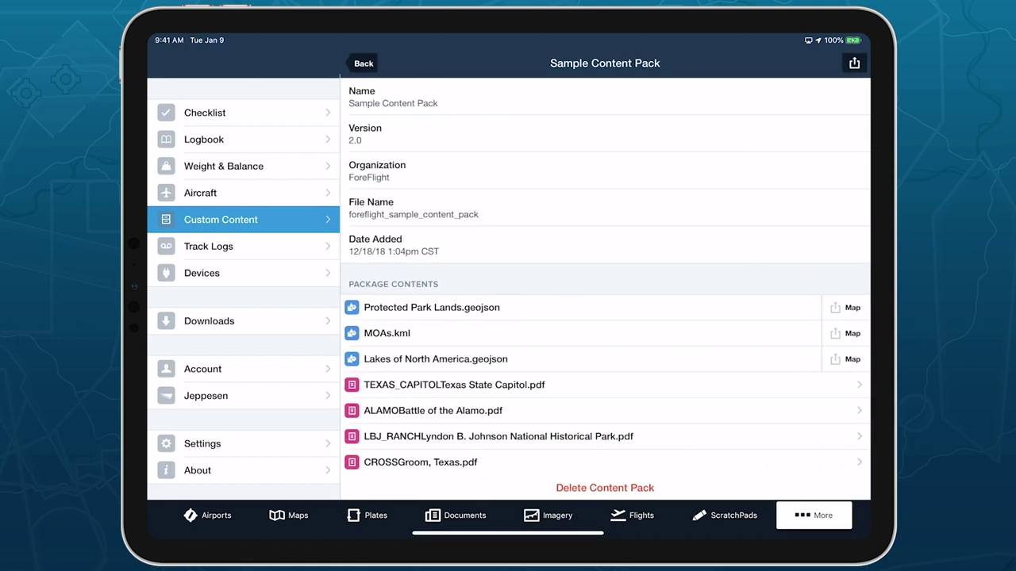
pyautogui.scroll(-4, 605, 318)
pyautogui.click(445, 245)
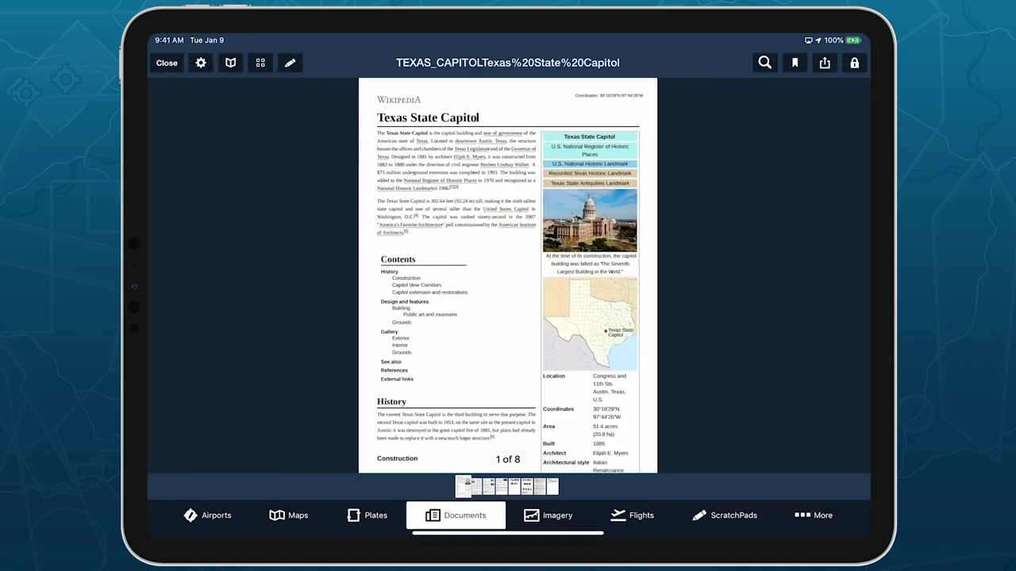
pyautogui.click(167, 63)
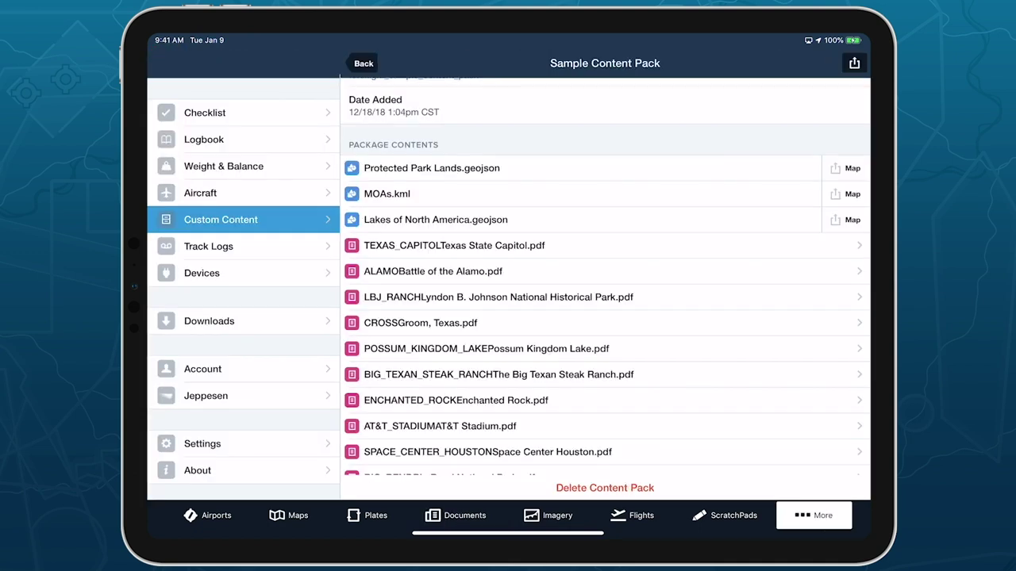
pyautogui.scroll(1, 605, 277)
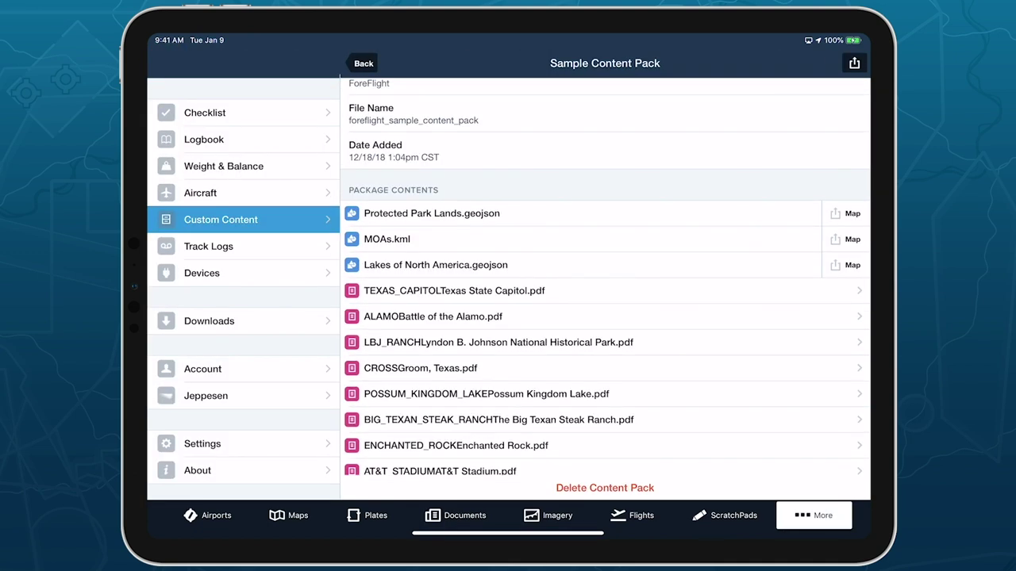
pyautogui.click(848, 214)
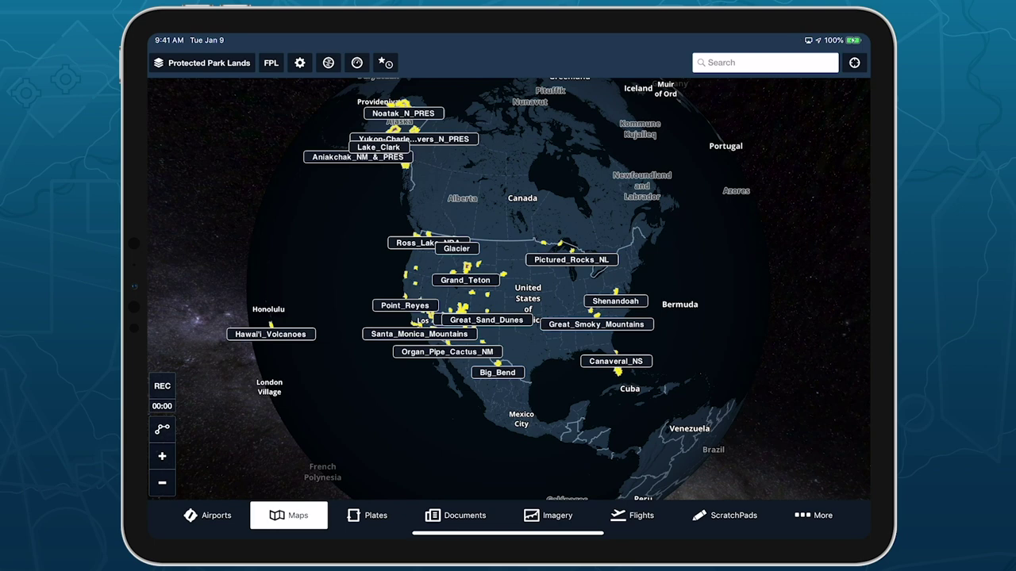
# Go back to the Sample Content Pack page and choose Delete Content Pack.
pyautogui.click(814, 515)
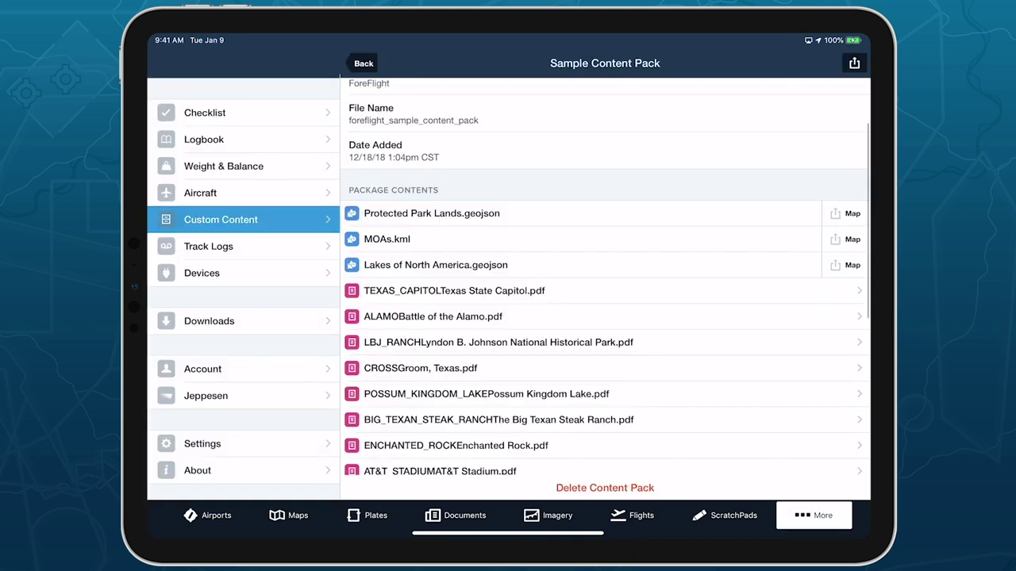
pyautogui.scroll(-5, 604, 293)
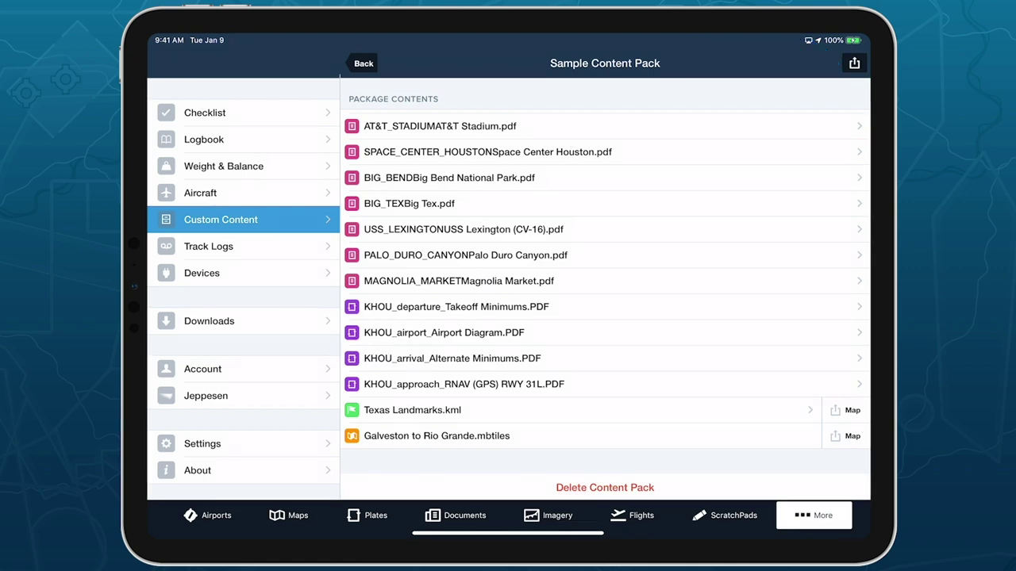
pyautogui.click(571, 488)
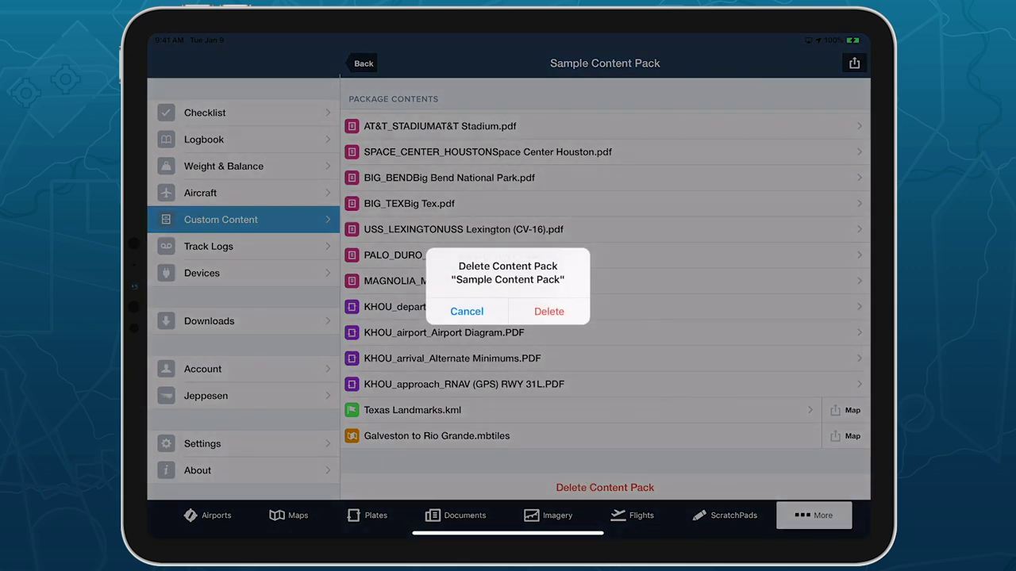